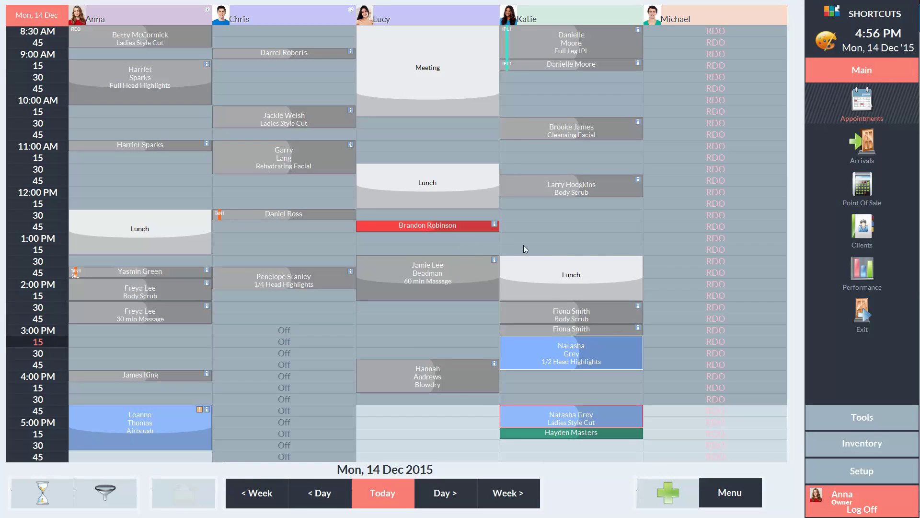
Show the Inventory tools (Products, Ordering, Bundle) in the right sidebar
{"action": "left_click", "coordinate": [845, 442]}
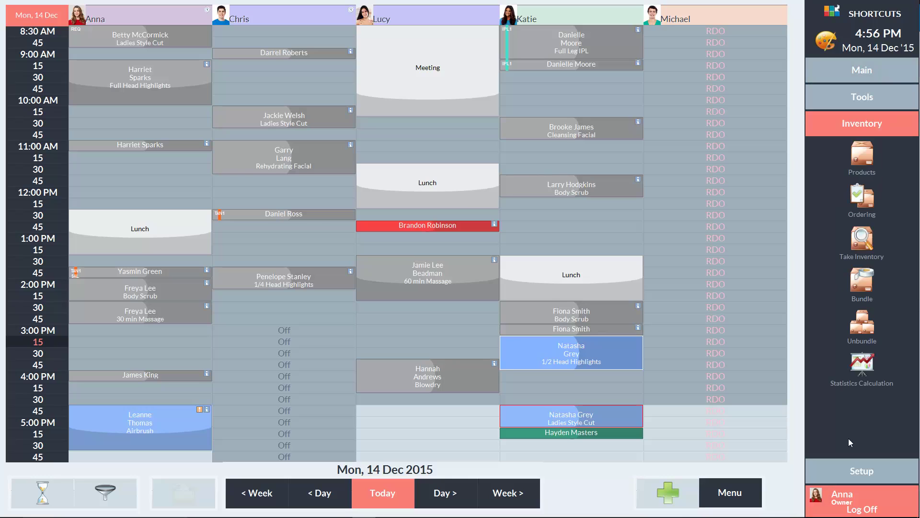
Create a Holiday Packages product line under Youngblood in the product list
{"action": "left_click", "coordinate": [862, 153]}
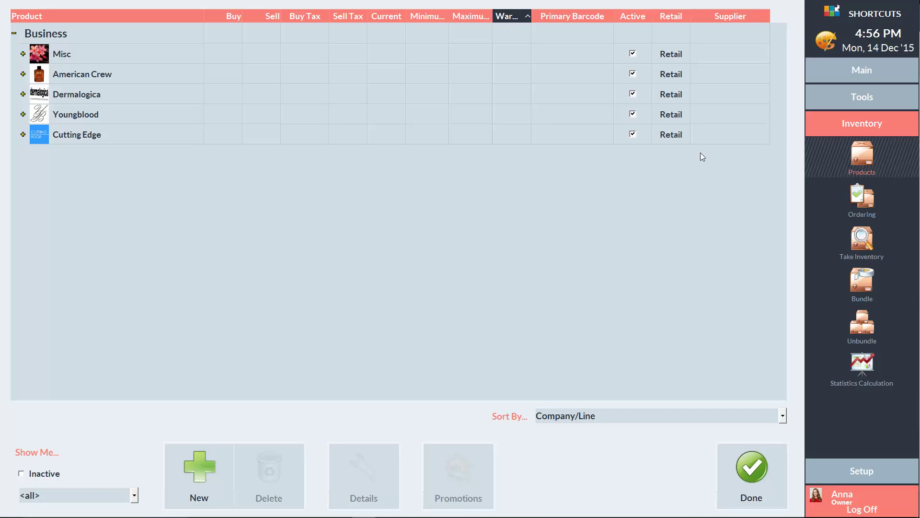
{"action": "left_click", "coordinate": [42, 115]}
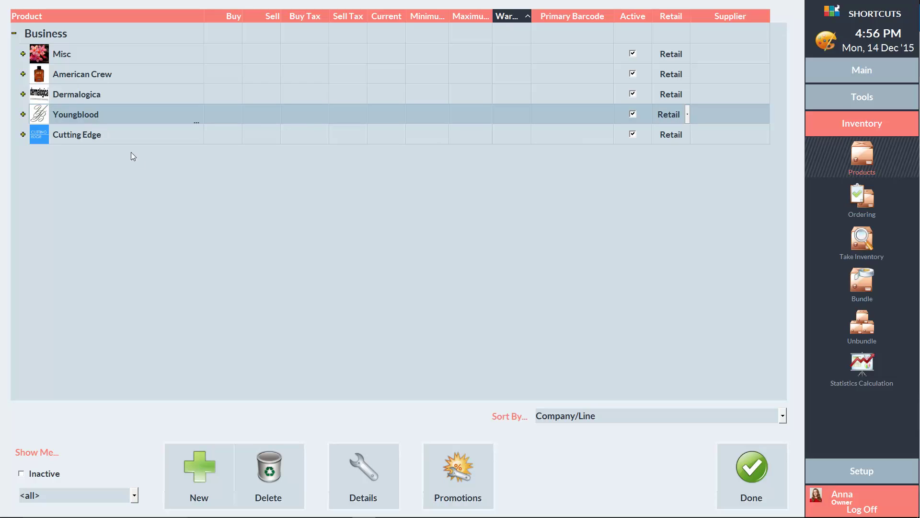
{"action": "left_click", "coordinate": [202, 473]}
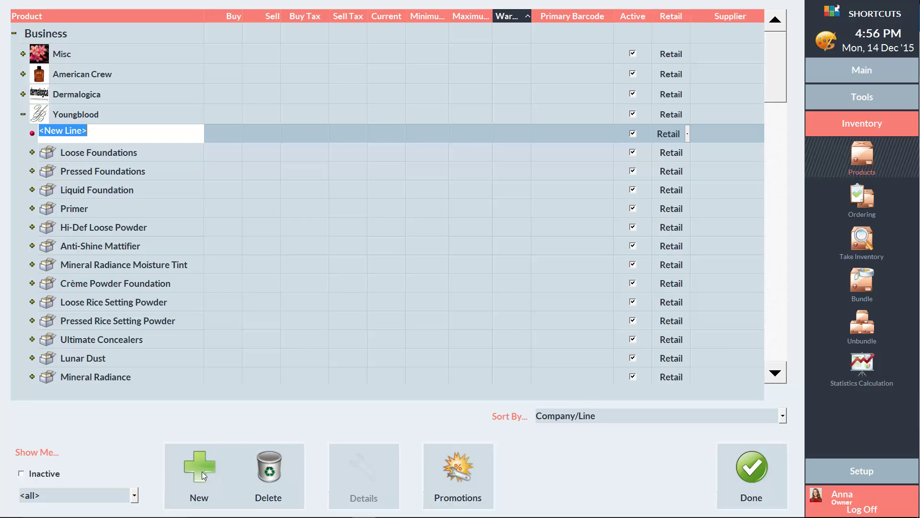
{"action": "type", "text": "Holida"}
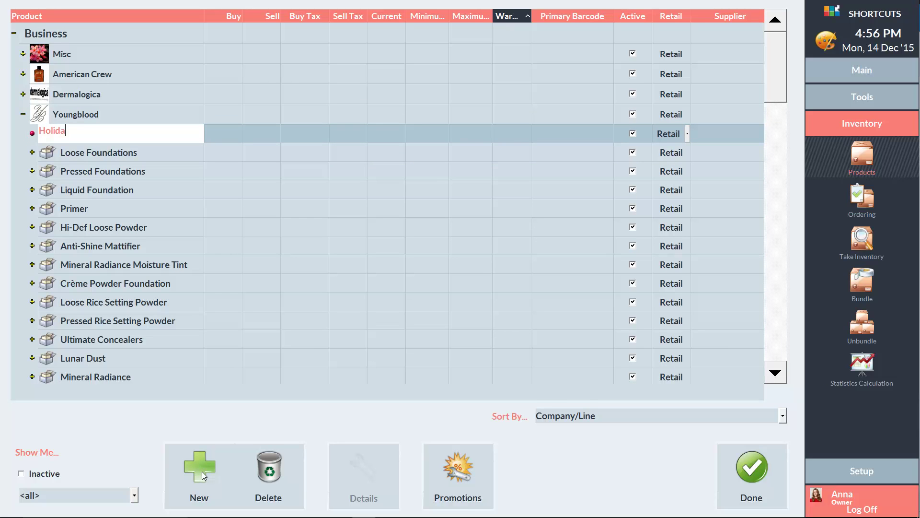
{"action": "type", "text": "y Packages"}
{"action": "key", "text": "Return"}
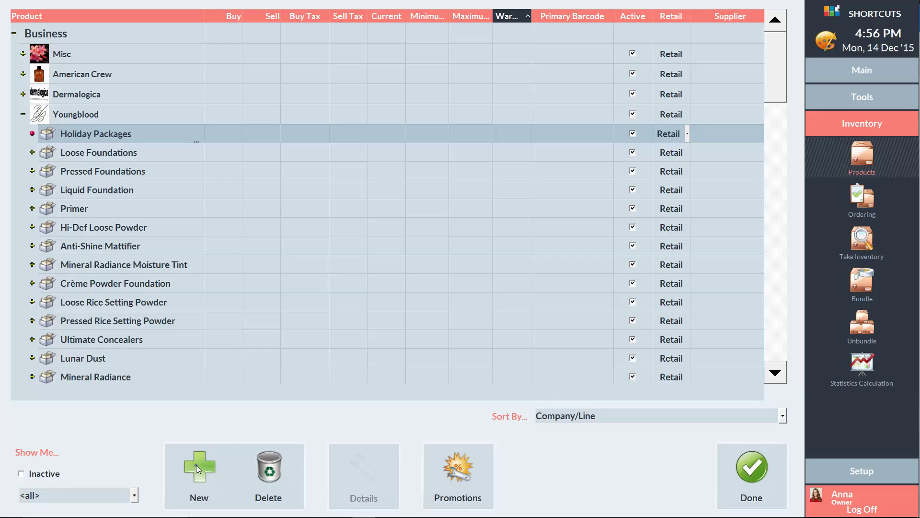
Add a Deluxe Package product under Holiday Packages with a sell price of 100
{"action": "left_click", "coordinate": [196, 465]}
{"action": "type", "text": "D"}
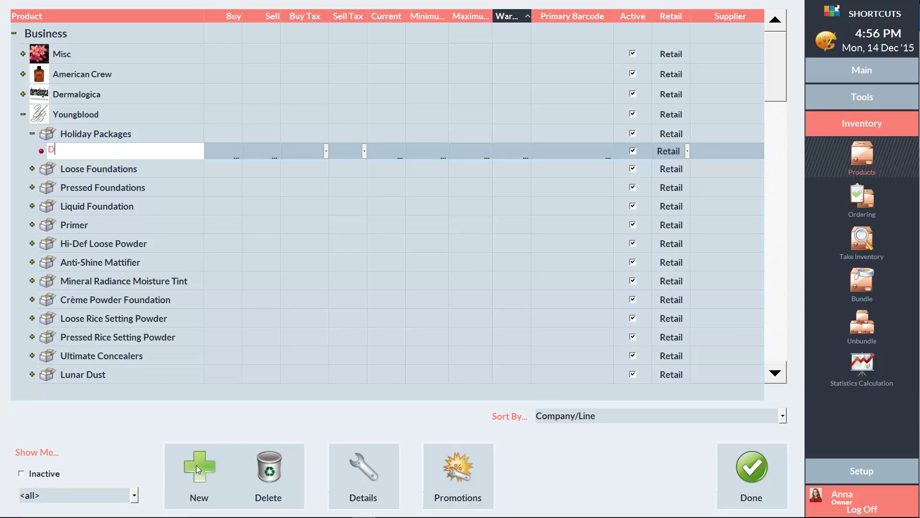
{"action": "type", "text": "eluxe Package"}
{"action": "left_click", "coordinate": [265, 152]}
{"action": "type", "text": "100"}
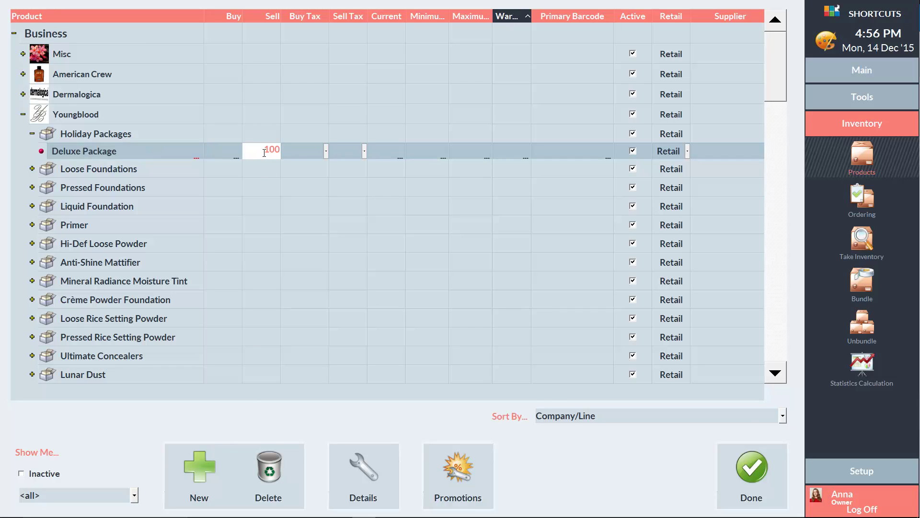
{"action": "key", "text": "Return"}
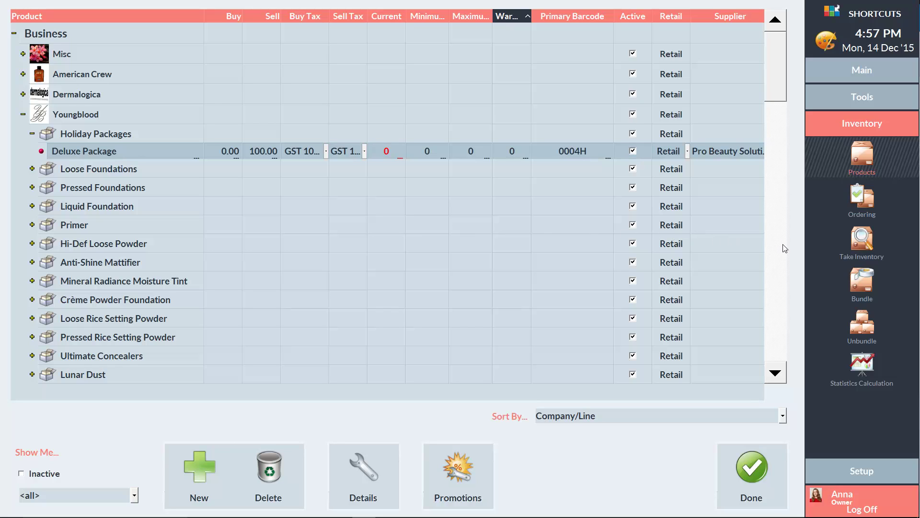
On the bundling screen, add Youngblood's Pressed Blush Petal as a bundle component
{"action": "left_click", "coordinate": [867, 281]}
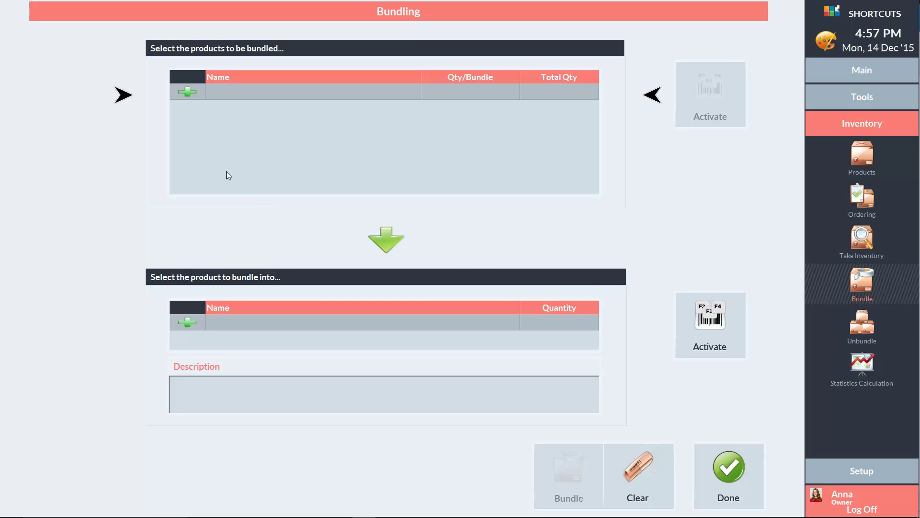
{"action": "left_click", "coordinate": [187, 93]}
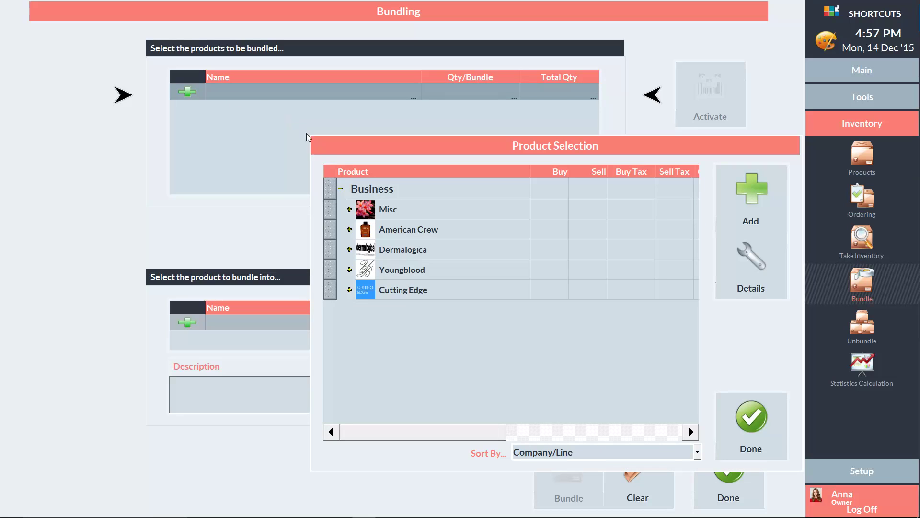
{"action": "left_click", "coordinate": [350, 271]}
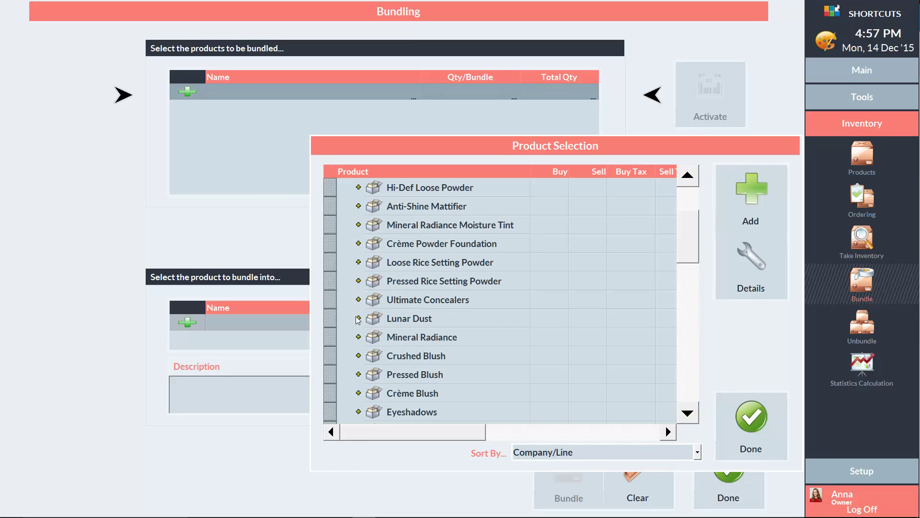
{"action": "left_click", "coordinate": [358, 374]}
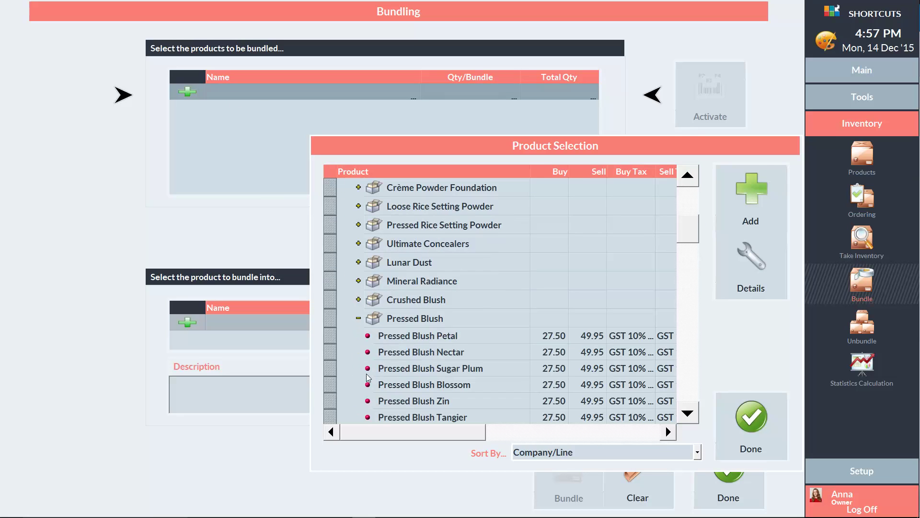
{"action": "left_click", "coordinate": [450, 336]}
{"action": "left_click", "coordinate": [750, 200]}
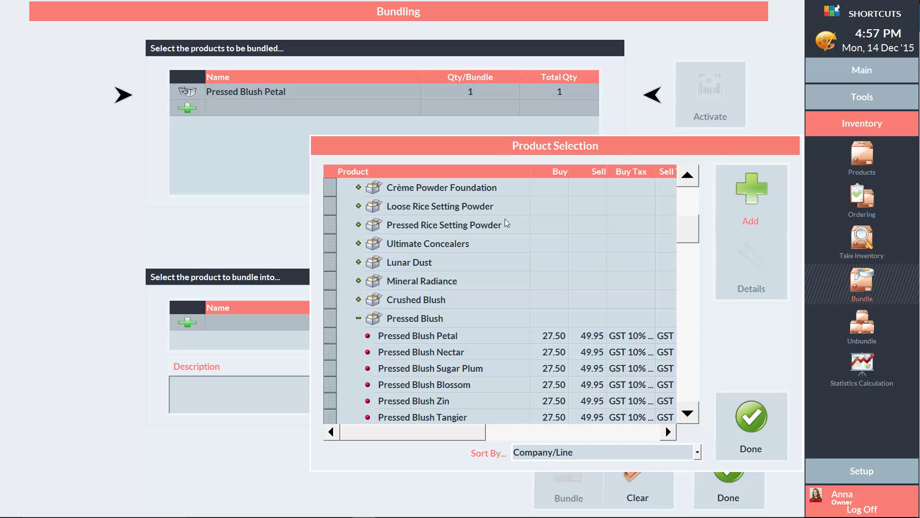
Add Eyeshadows Moonstone and Lipsticks Sorbet as components and finish choosing products
{"action": "left_click", "coordinate": [359, 318]}
{"action": "left_click", "coordinate": [359, 299]}
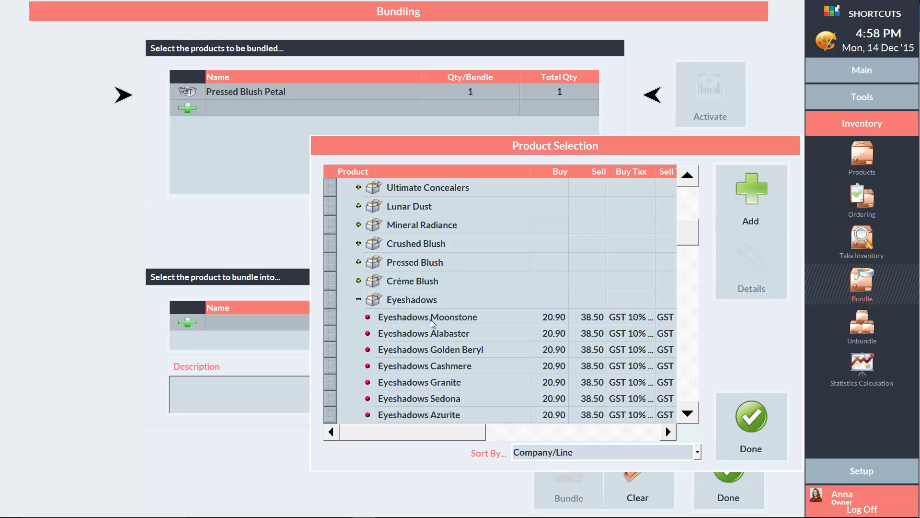
{"action": "left_click", "coordinate": [474, 321]}
{"action": "left_click", "coordinate": [749, 198]}
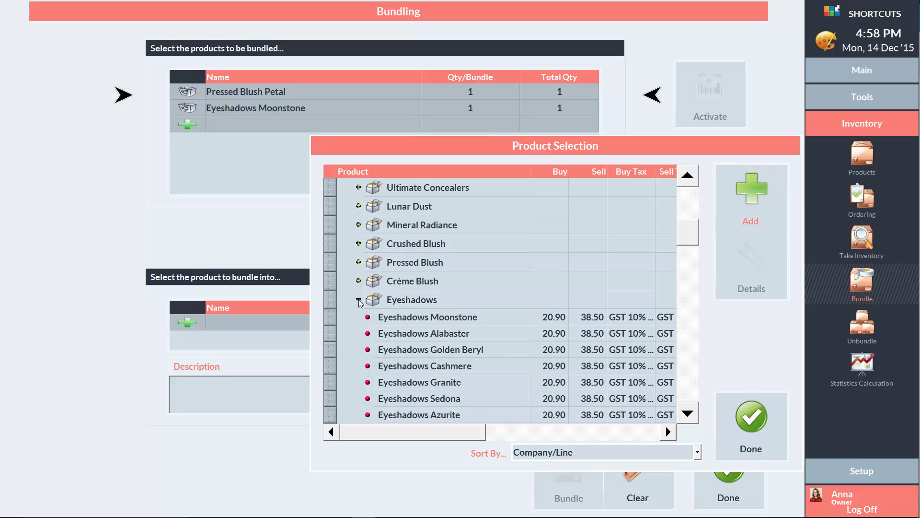
{"action": "scroll", "coordinate": [359, 305], "scroll_direction": "down", "scroll_amount": 5}
{"action": "left_click", "coordinate": [358, 337]}
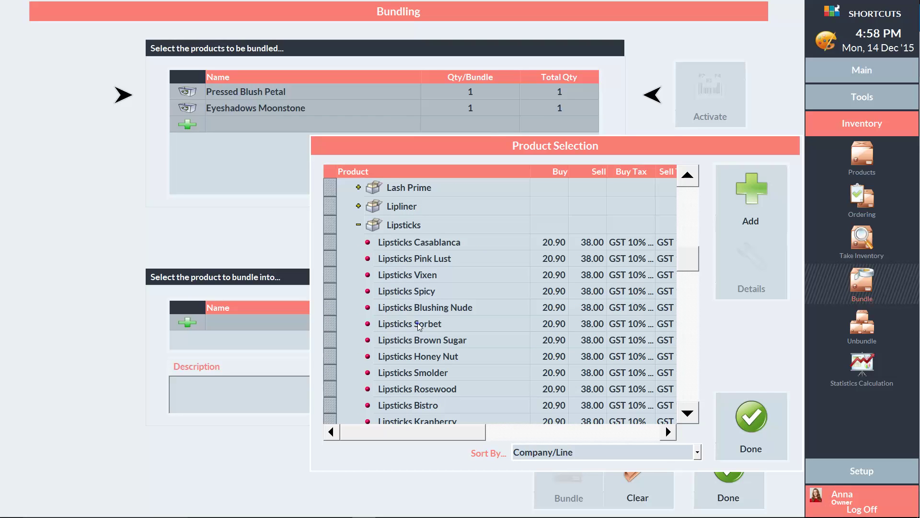
{"action": "left_click", "coordinate": [505, 324]}
{"action": "left_click", "coordinate": [751, 194]}
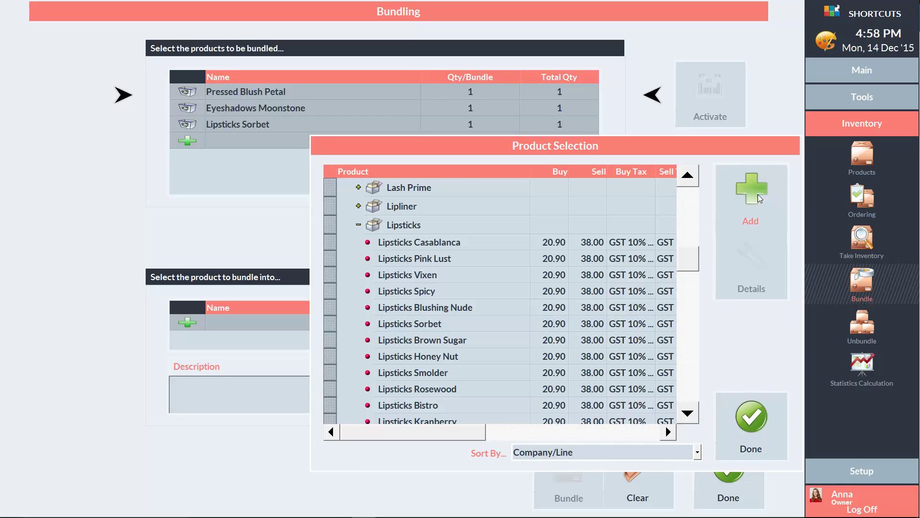
{"action": "left_click", "coordinate": [743, 411]}
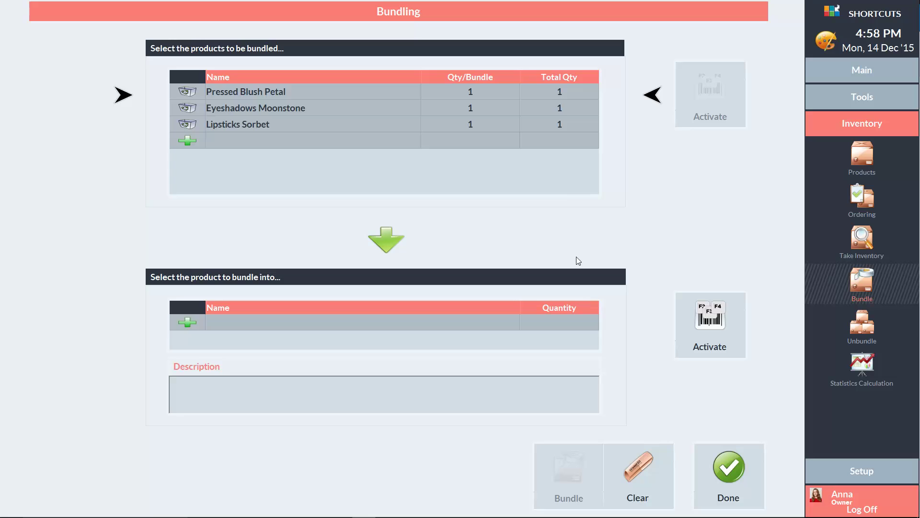
Enter total quantity 10 for Pressed Blush Petal, Eyeshadows Moonstone and Lipsticks Sorbet
{"action": "left_click", "coordinate": [559, 90]}
{"action": "type", "text": "10"}
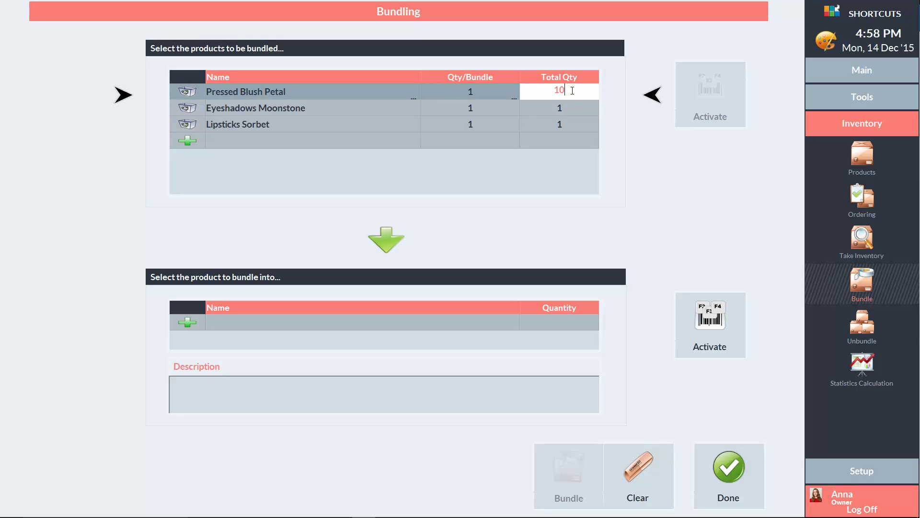
{"action": "left_click", "coordinate": [566, 109]}
{"action": "type", "text": "10"}
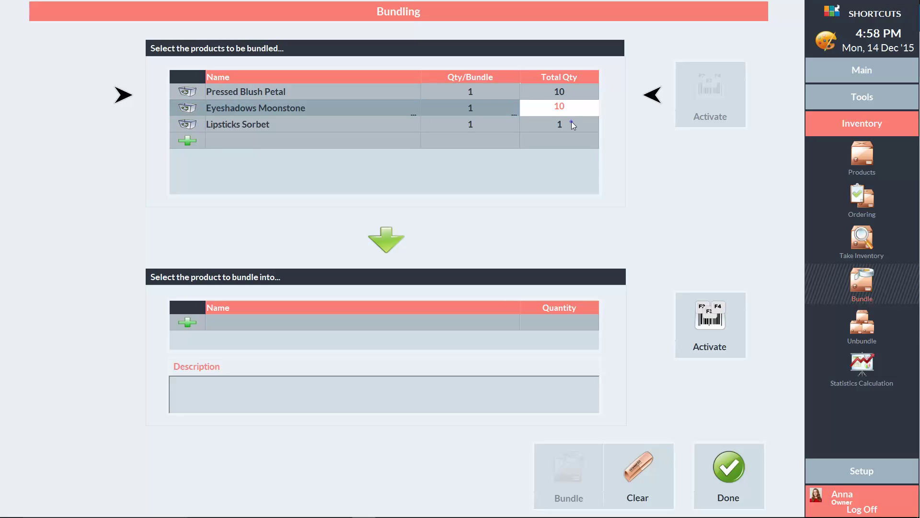
{"action": "left_click", "coordinate": [572, 122]}
{"action": "type", "text": "10"}
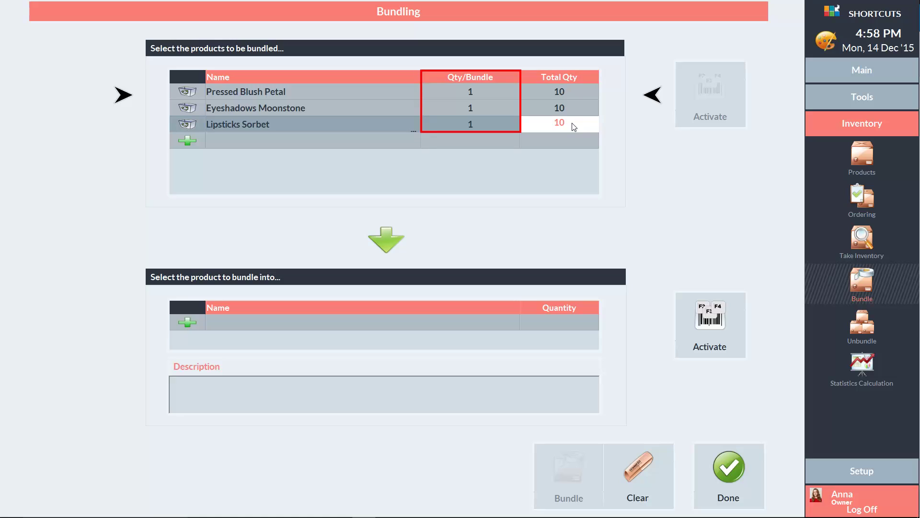
{"action": "left_click", "coordinate": [637, 174]}
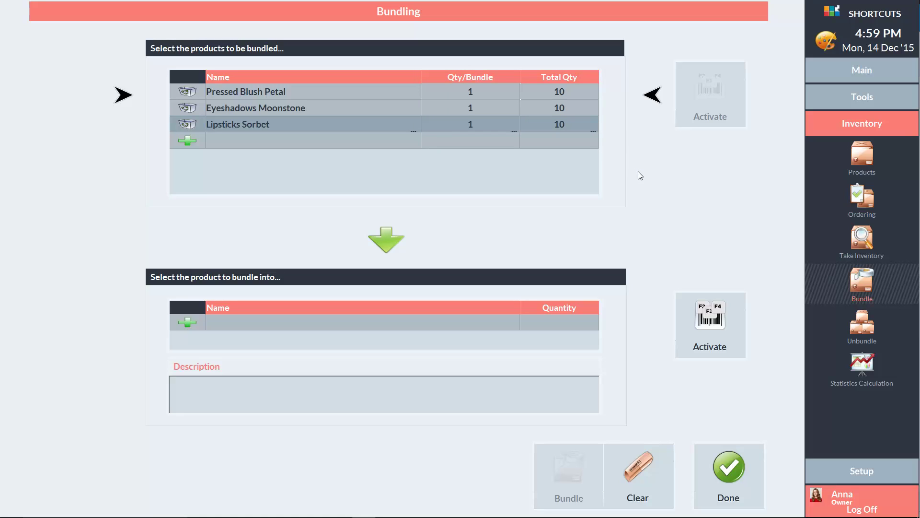
Choose Holiday Packages' Deluxe Package as the product to bundle into
{"action": "left_click", "coordinate": [187, 323]}
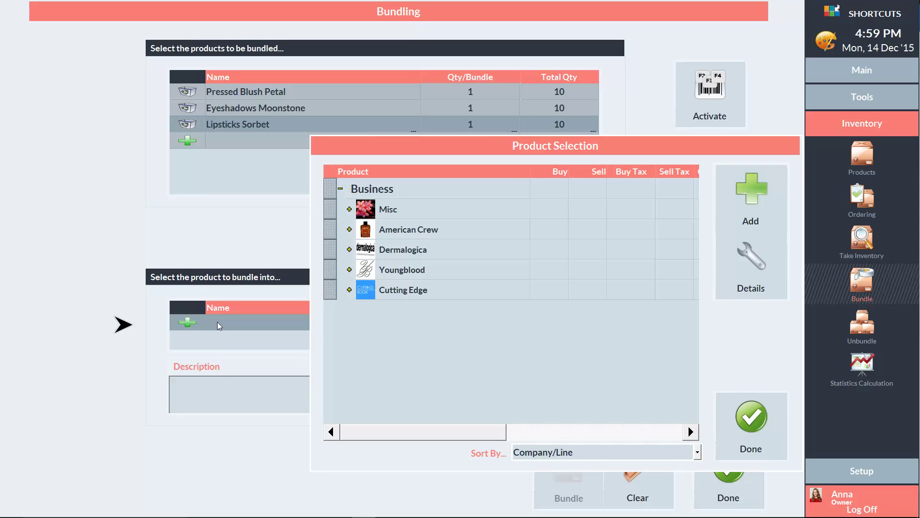
{"action": "left_click", "coordinate": [350, 270]}
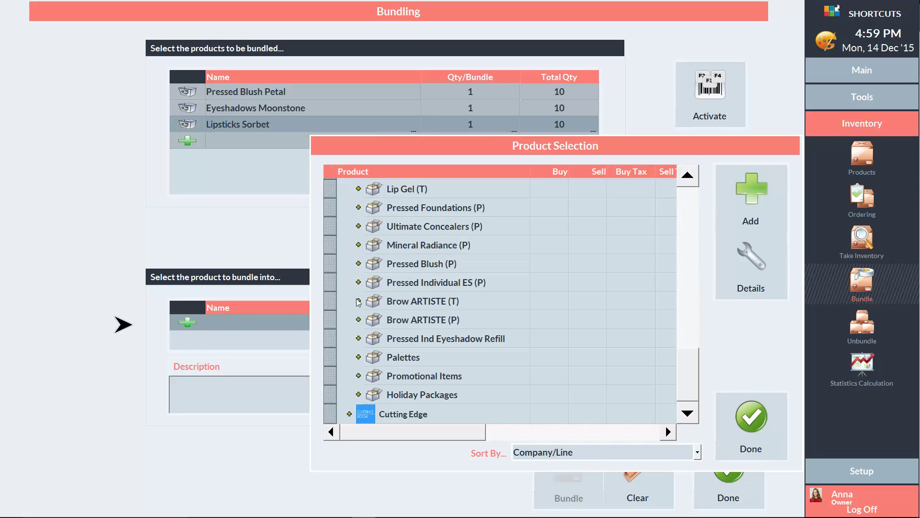
{"action": "left_click", "coordinate": [358, 394]}
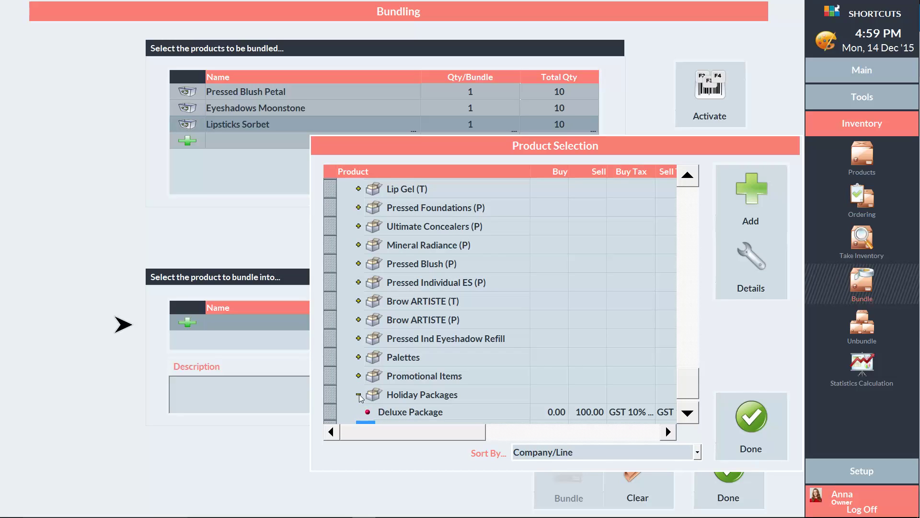
{"action": "left_click", "coordinate": [414, 411]}
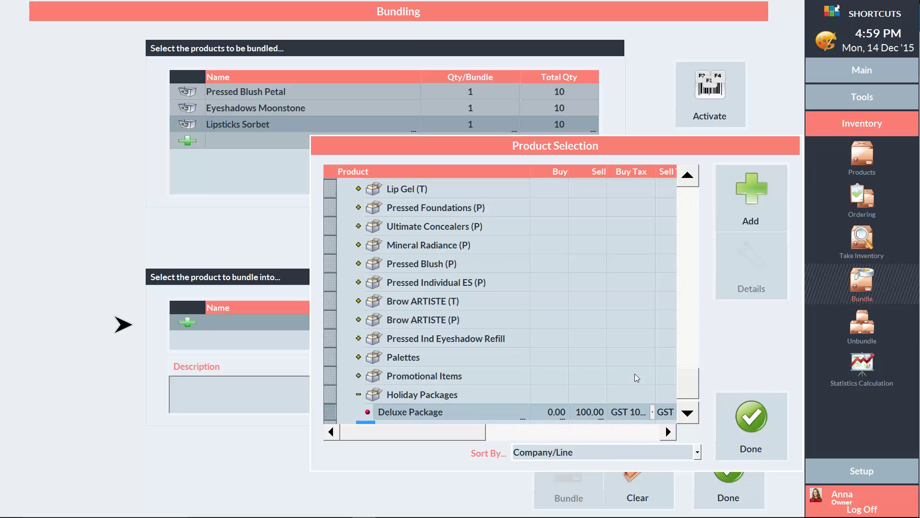
{"action": "left_click", "coordinate": [747, 203]}
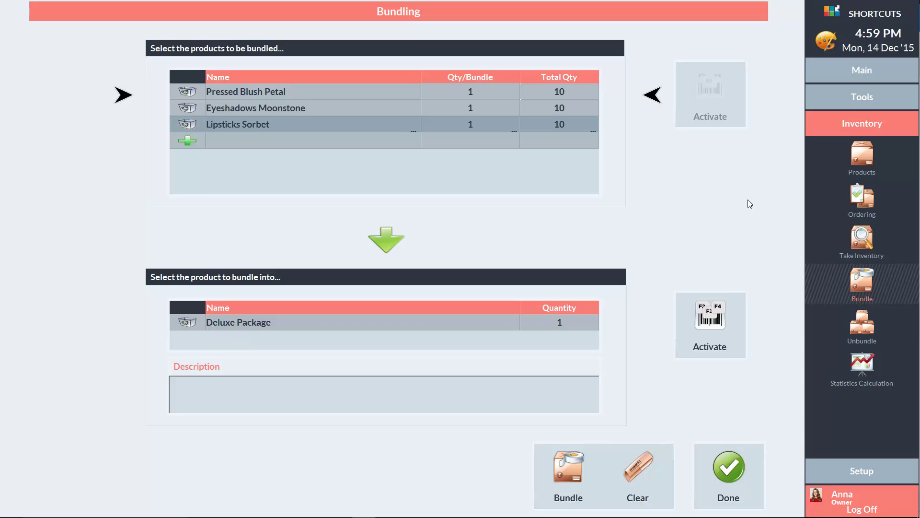
Set the Deluxe Package quantity to 10 and run the bundle
{"action": "left_click", "coordinate": [567, 319]}
{"action": "type", "text": "0"}
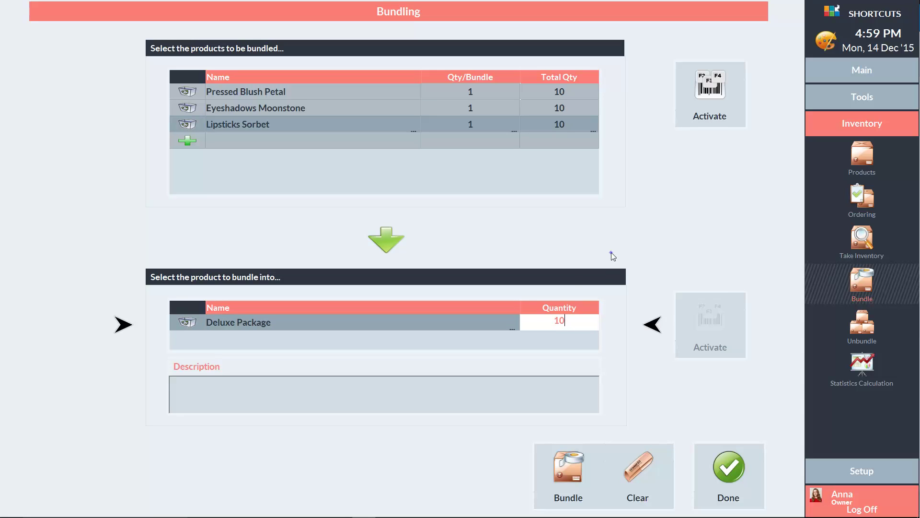
{"action": "left_click", "coordinate": [612, 252]}
{"action": "left_click", "coordinate": [565, 461]}
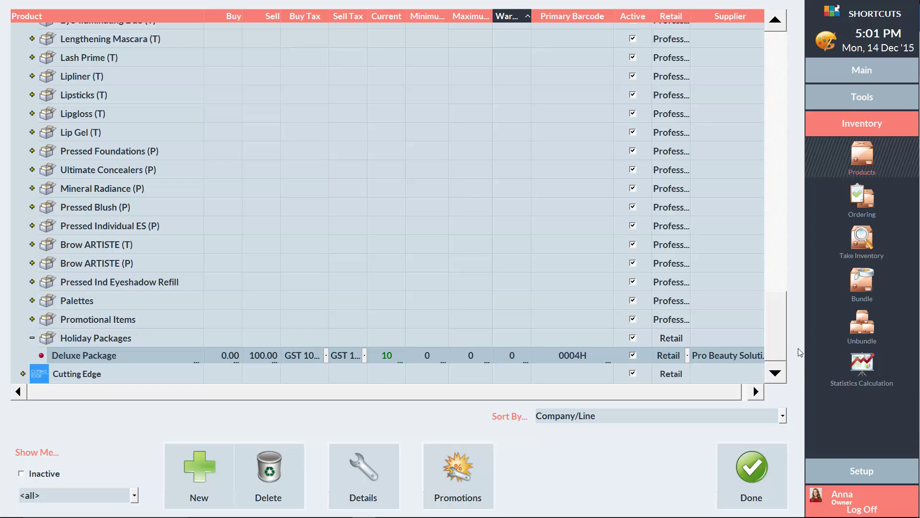
Put Deluxe Package on the unbundling screen and edit its quantity to 10
{"action": "left_click", "coordinate": [865, 328]}
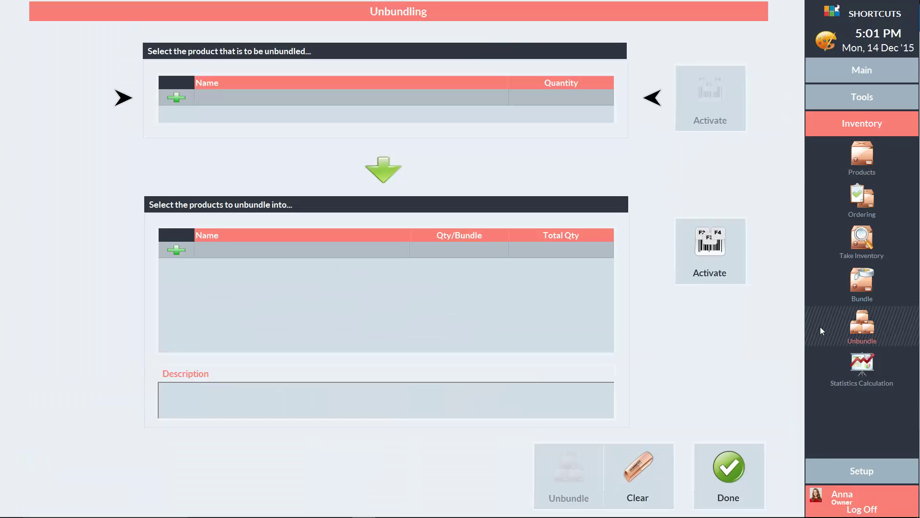
{"action": "left_click", "coordinate": [181, 97]}
{"action": "left_click", "coordinate": [349, 264]}
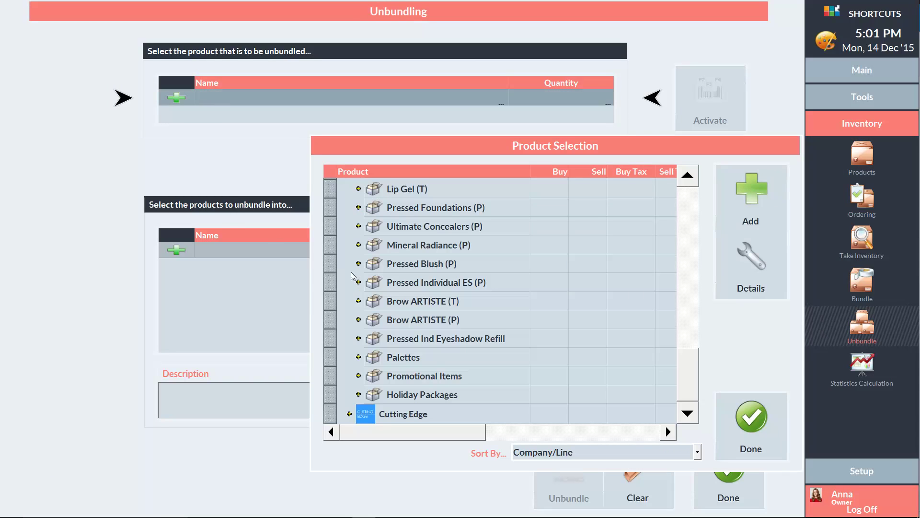
{"action": "left_click", "coordinate": [358, 394]}
{"action": "left_click", "coordinate": [560, 411]}
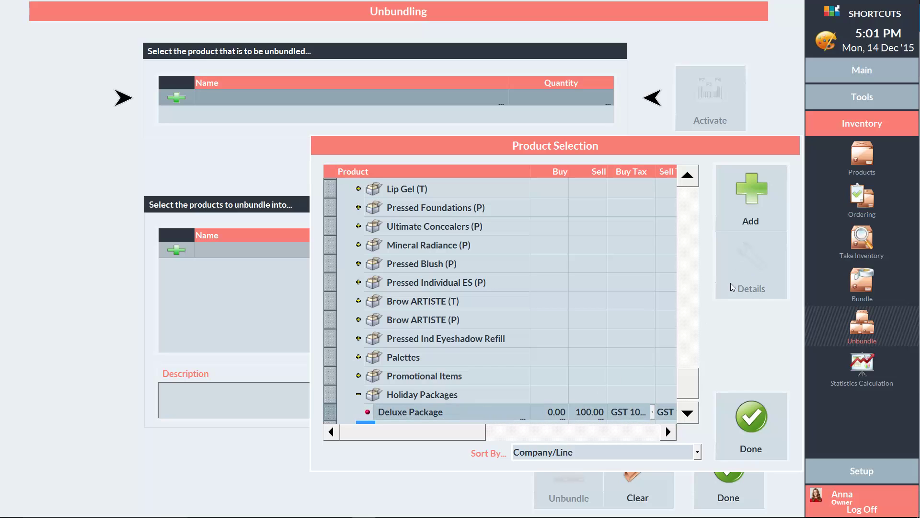
{"action": "left_click", "coordinate": [749, 205]}
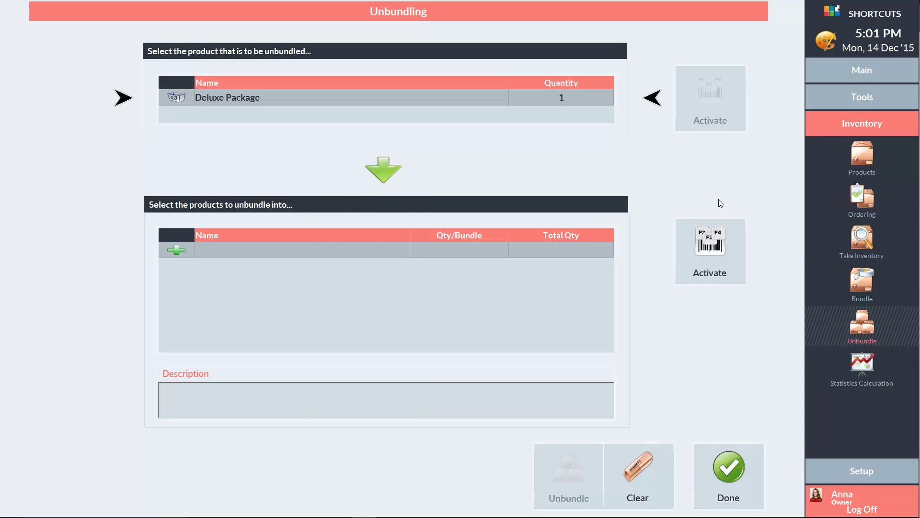
{"action": "left_click", "coordinate": [568, 97]}
{"action": "type", "text": "0"}
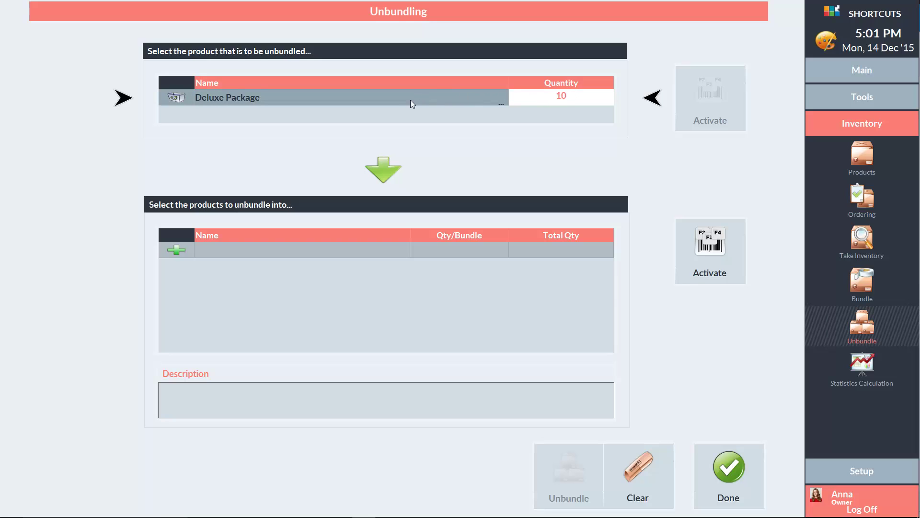
Add Pressed Blush Petal as an unbundling output
{"action": "left_click", "coordinate": [175, 248]}
{"action": "left_click", "coordinate": [349, 269]}
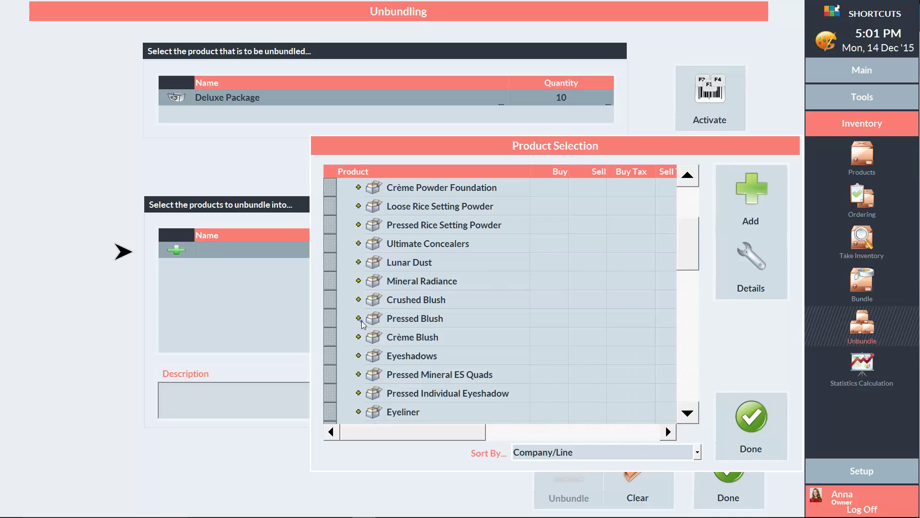
{"action": "left_click", "coordinate": [358, 318]}
{"action": "left_click", "coordinate": [765, 204]}
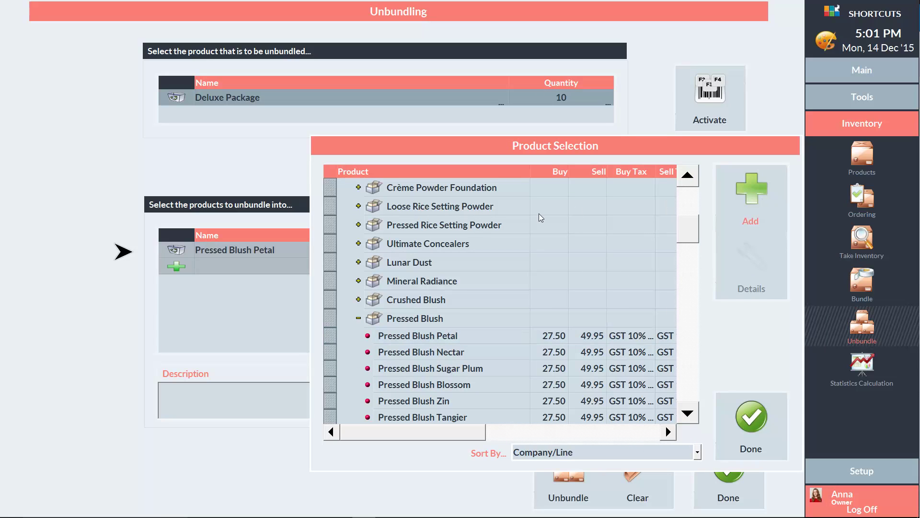
{"action": "left_click", "coordinate": [359, 318]}
{"action": "scroll", "coordinate": [361, 302], "scroll_direction": "down", "scroll_amount": 1}
Add Eyeshadows Moonstone and Lipsticks Sorbet as outputs and finish choosing components
{"action": "left_click", "coordinate": [359, 299]}
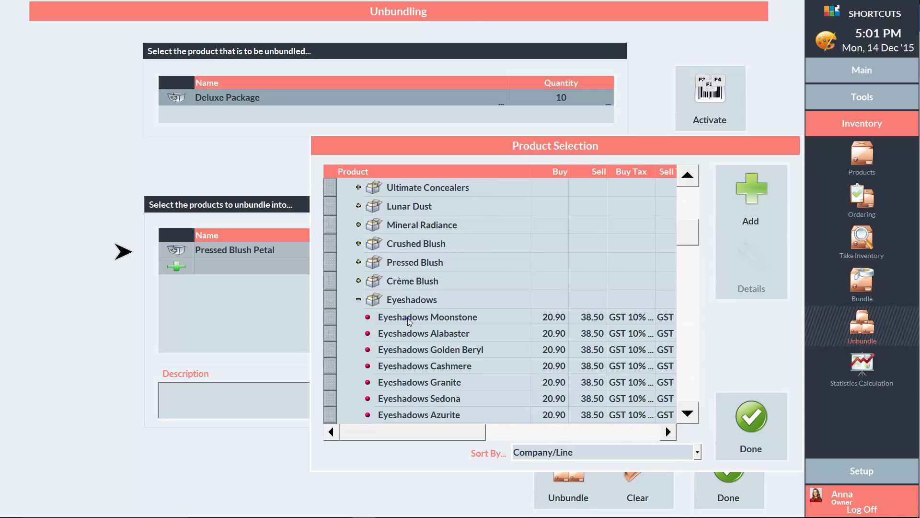
{"action": "left_click", "coordinate": [427, 317]}
{"action": "left_click", "coordinate": [750, 203]}
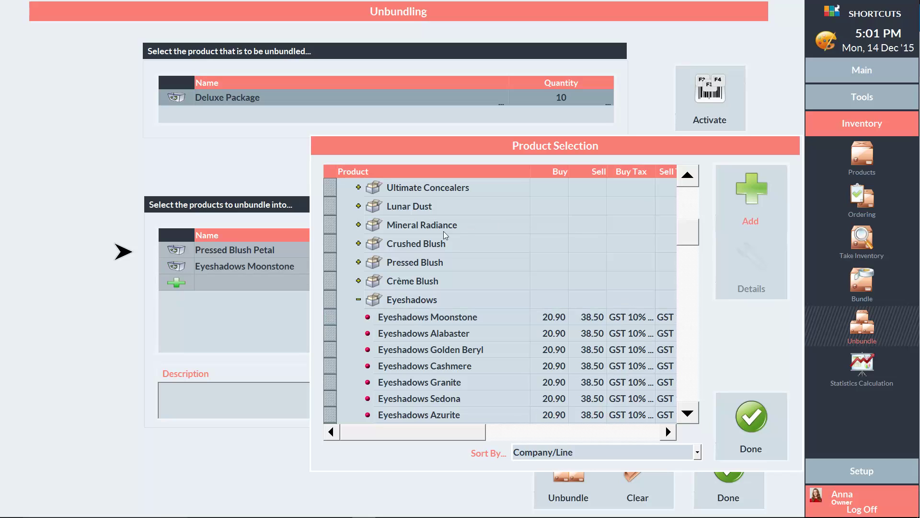
{"action": "left_click", "coordinate": [359, 300]}
{"action": "scroll", "coordinate": [360, 342], "scroll_direction": "down", "scroll_amount": 2}
{"action": "left_click", "coordinate": [358, 336]}
{"action": "scroll", "coordinate": [360, 338], "scroll_direction": "down", "scroll_amount": 1}
{"action": "left_click", "coordinate": [410, 380]}
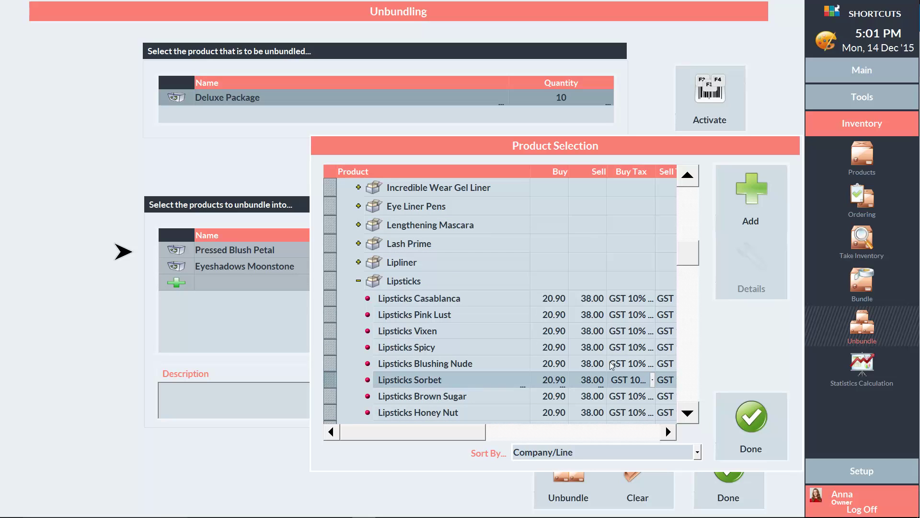
{"action": "left_click", "coordinate": [751, 208]}
{"action": "left_click", "coordinate": [762, 418]}
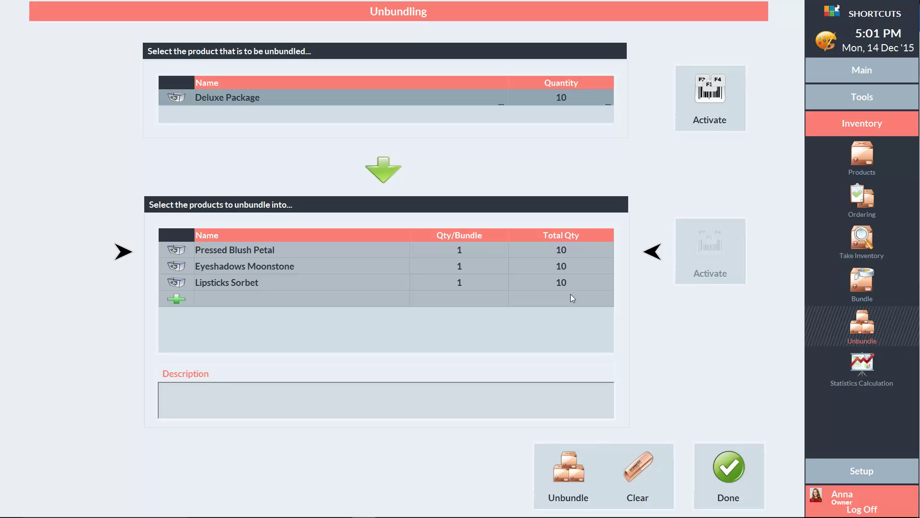
Unbundle the Deluxe Packages and return to Products, where its stock reads 0
{"action": "left_click", "coordinate": [555, 458]}
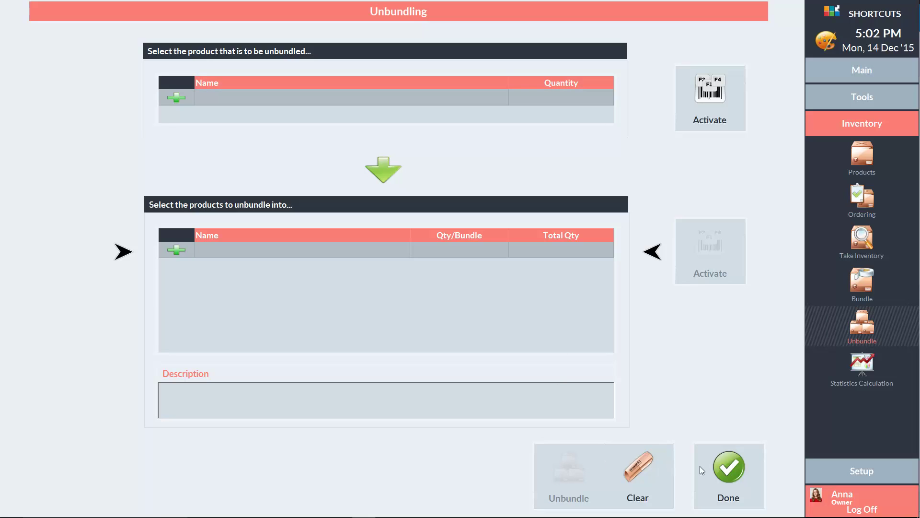
{"action": "left_click", "coordinate": [736, 483]}
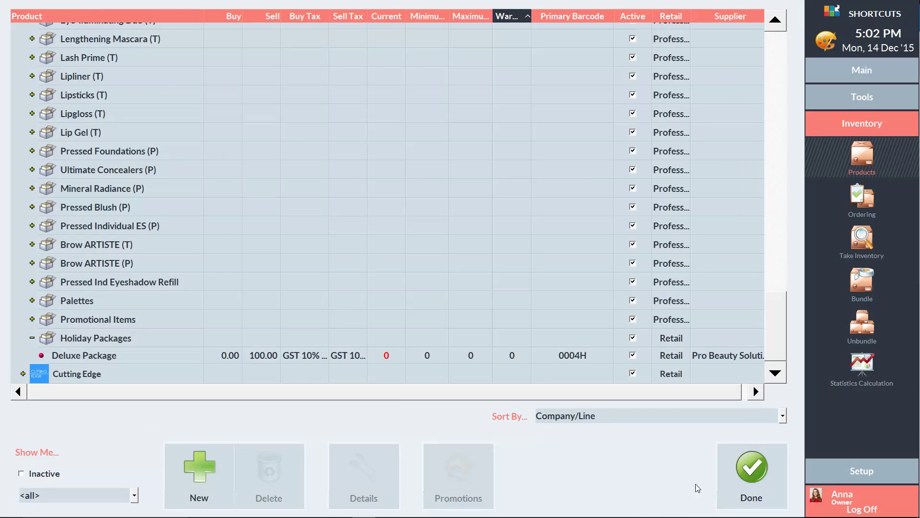